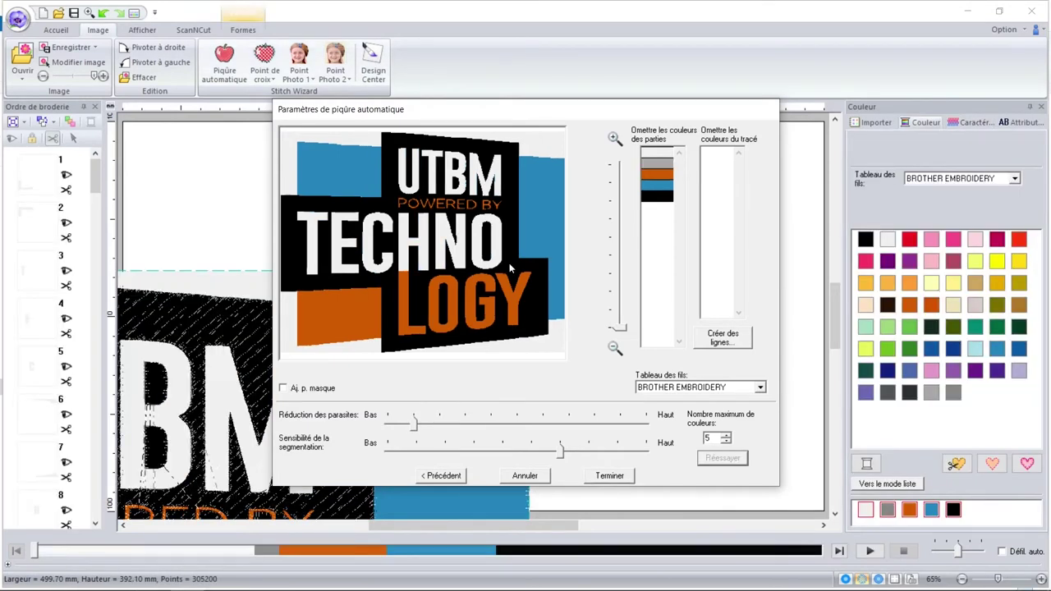
Finish the automatic stitch conversion of the logo and scale the embroidery down to about 150 × 118 mm, placing it on the page.
left_click(625, 477)
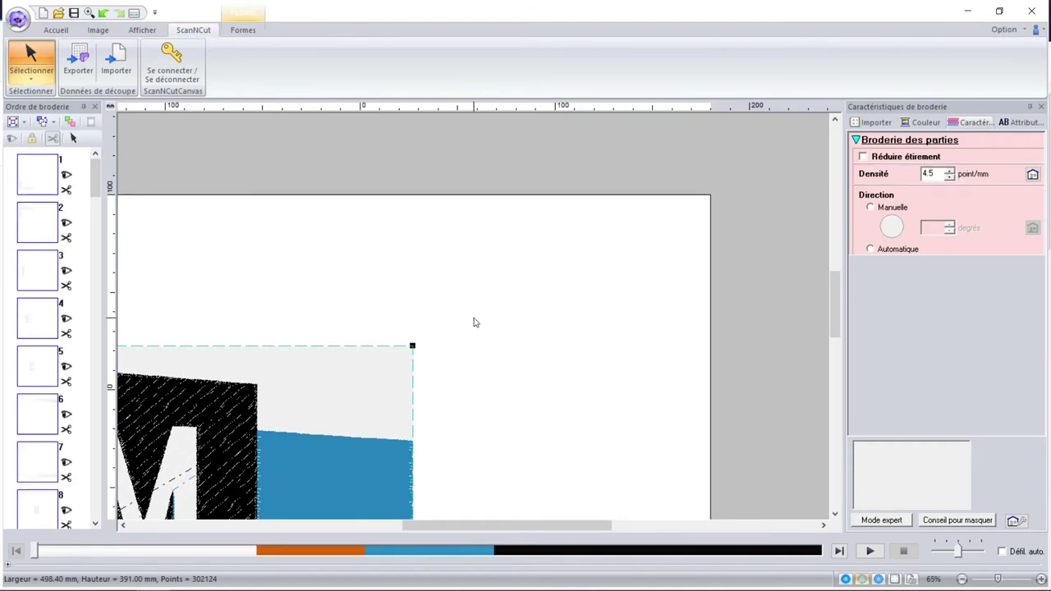
scroll(473, 322, "down", 2)
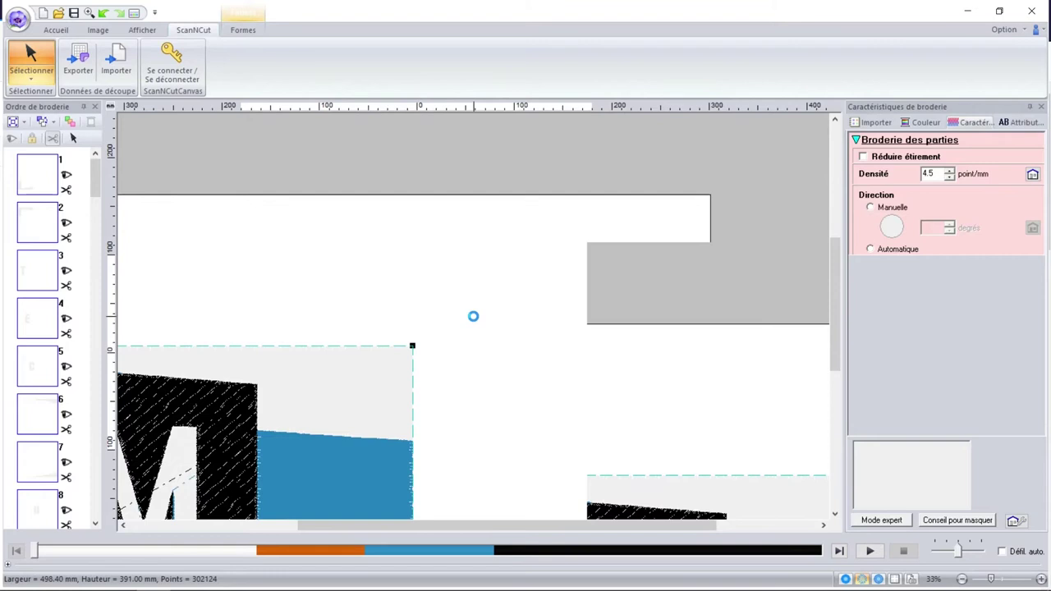
scroll(473, 322, "down", 2)
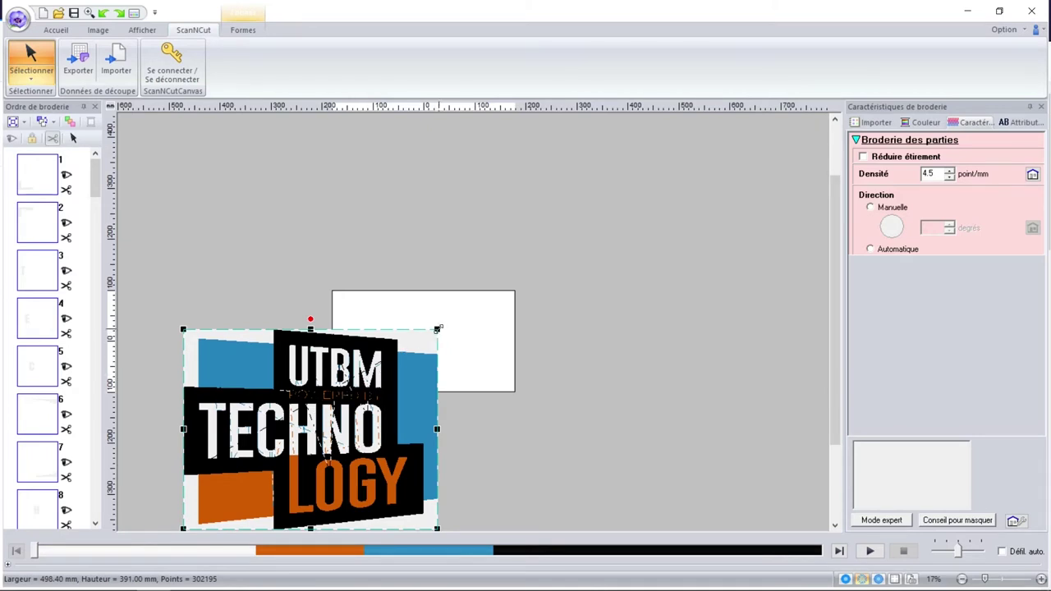
left_click_drag(437, 329, 416, 333)
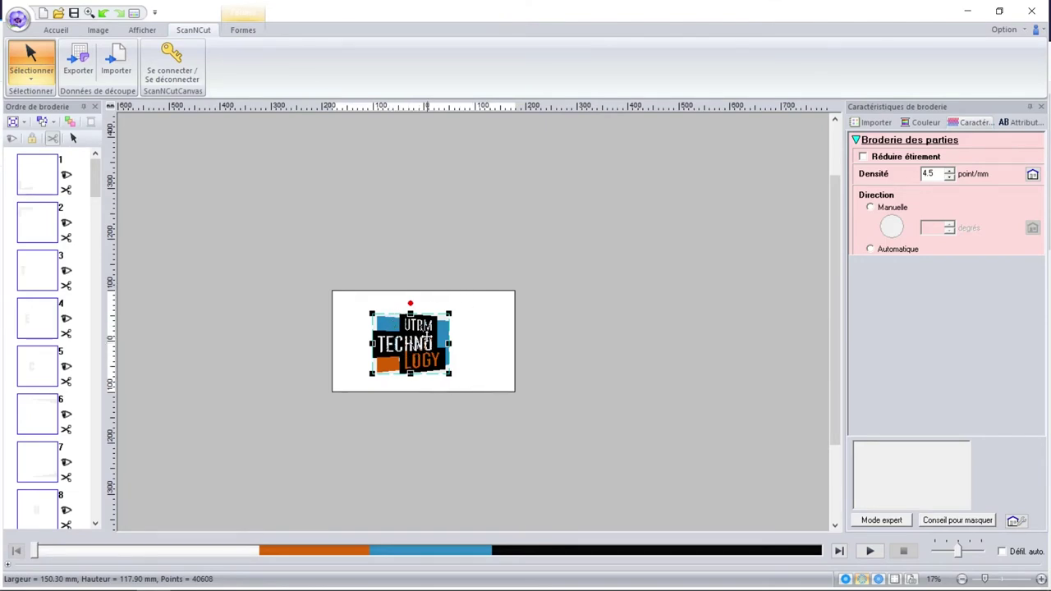
Check the machine type and hoop size in the design settings without changing them.
left_click(19, 18)
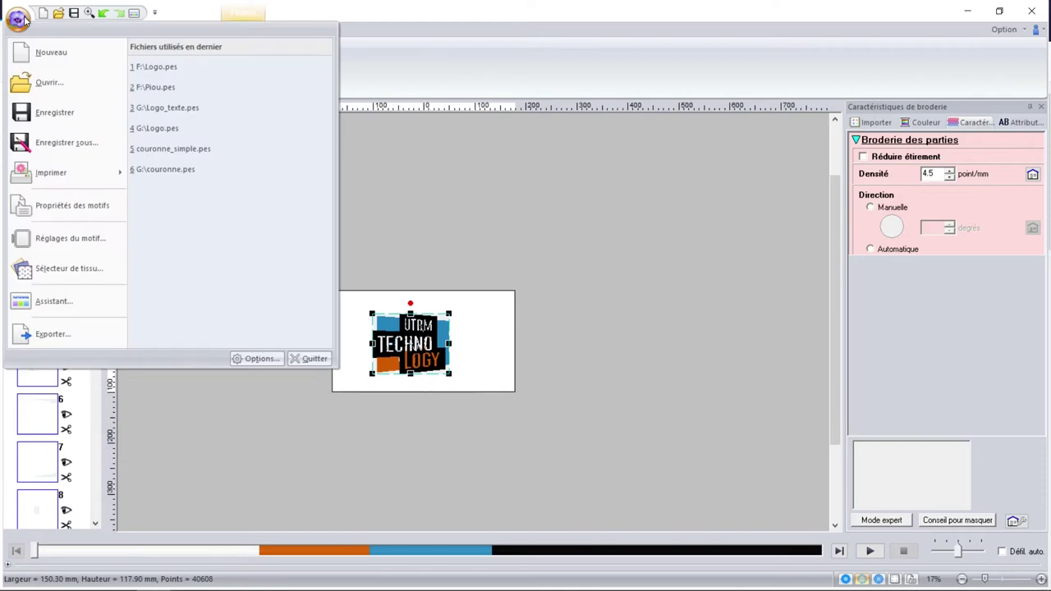
left_click(56, 245)
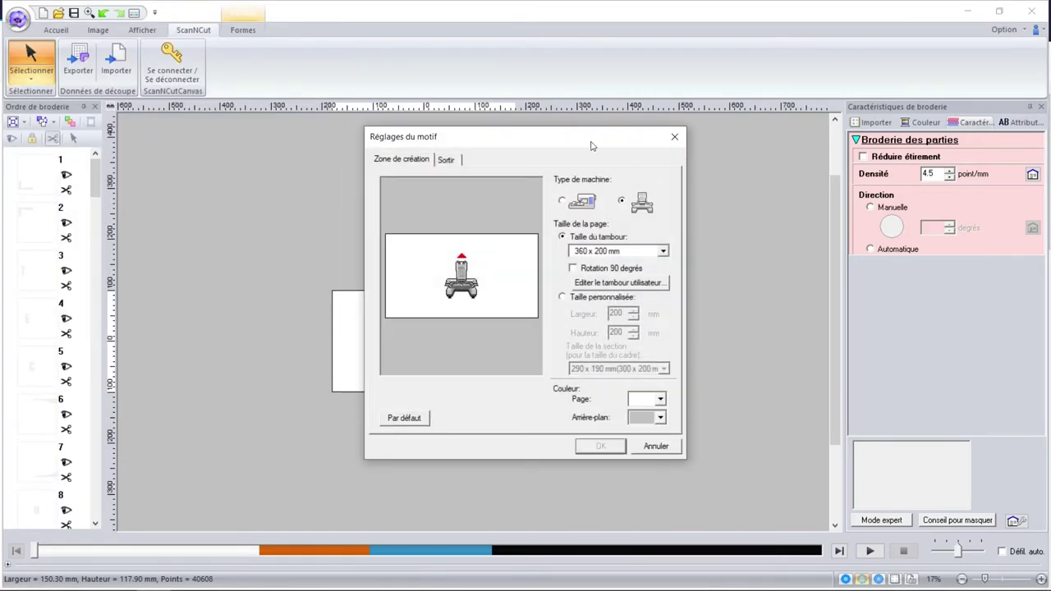
left_click(654, 447)
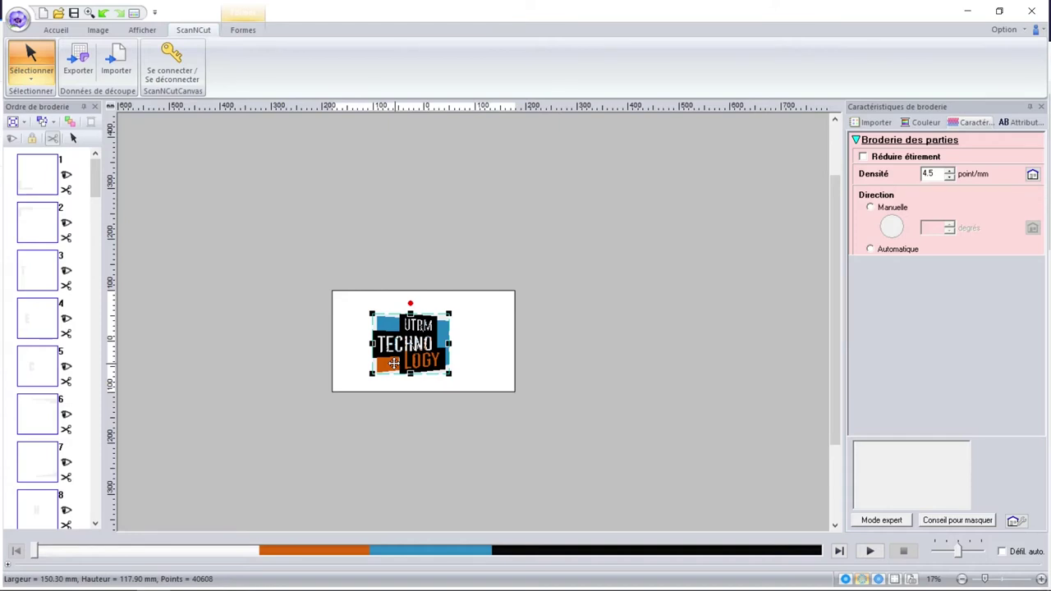
Ungroup the logo embroidery into its individual patterns and clear the selection.
scroll(444, 349, "up", 5)
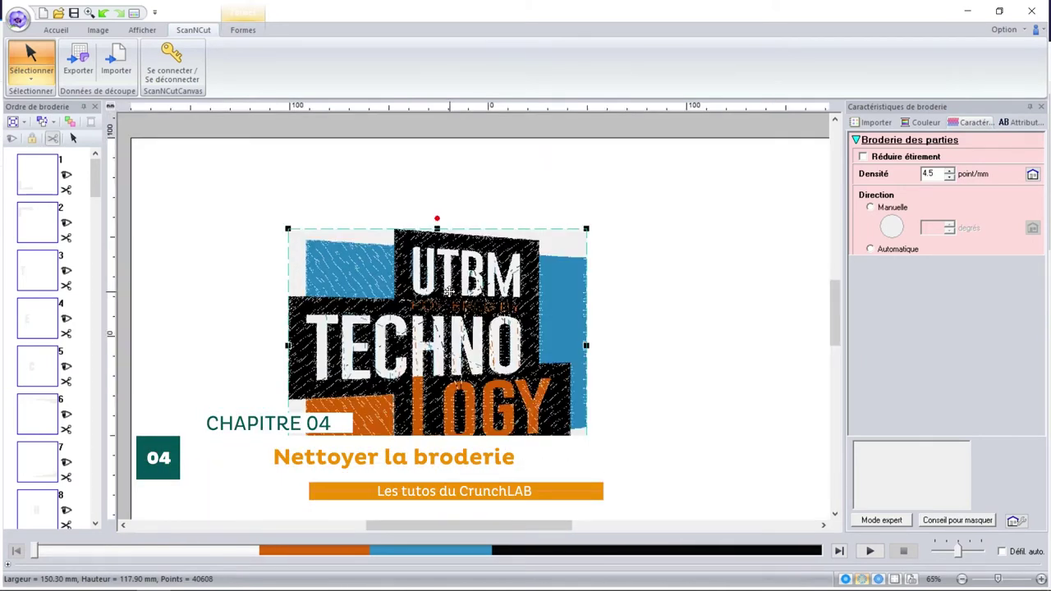
right_click(418, 349)
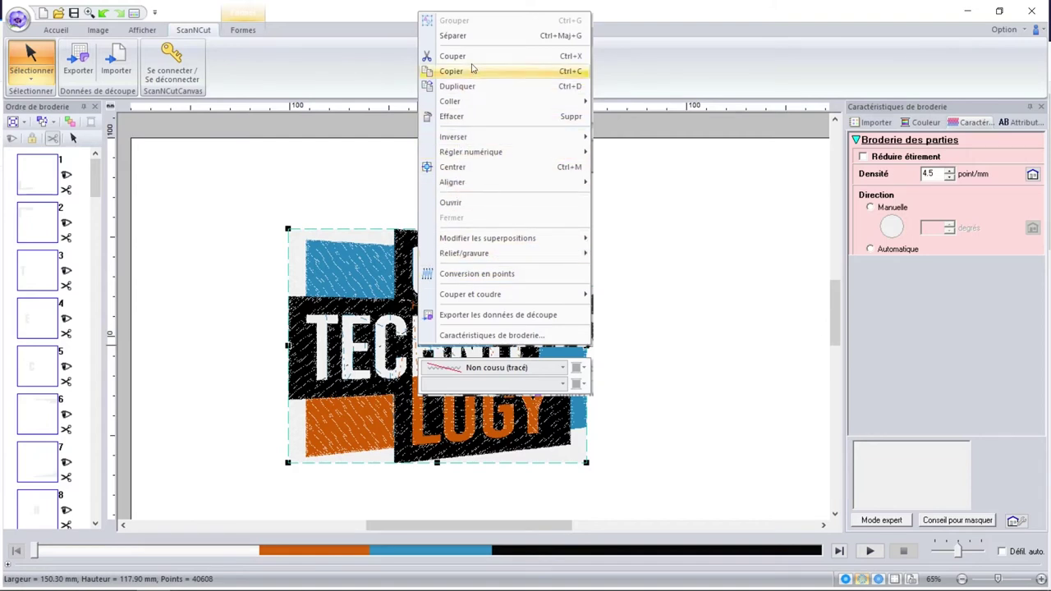
left_click(473, 37)
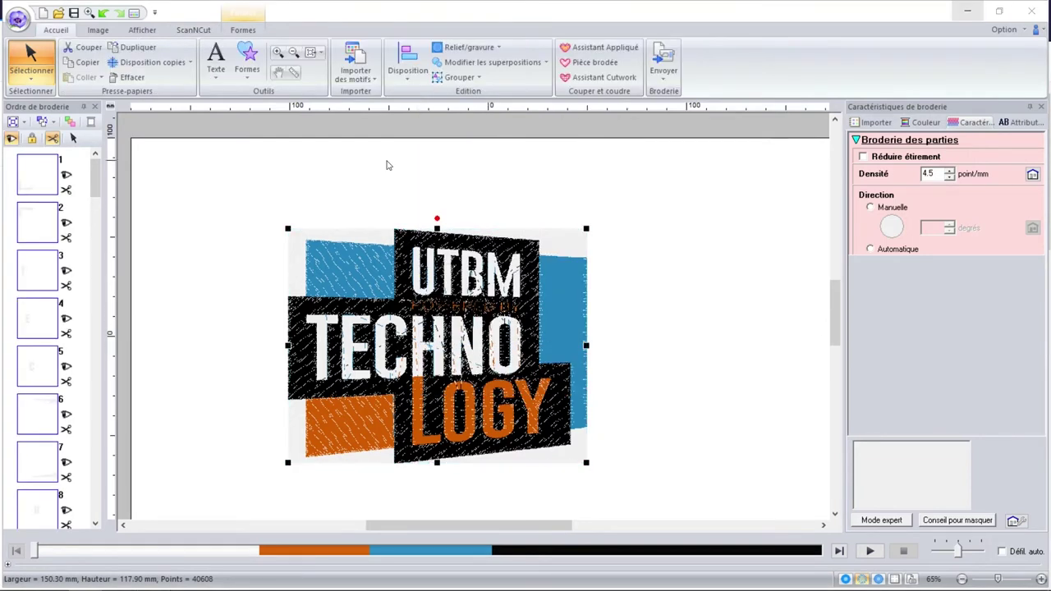
left_click(351, 180)
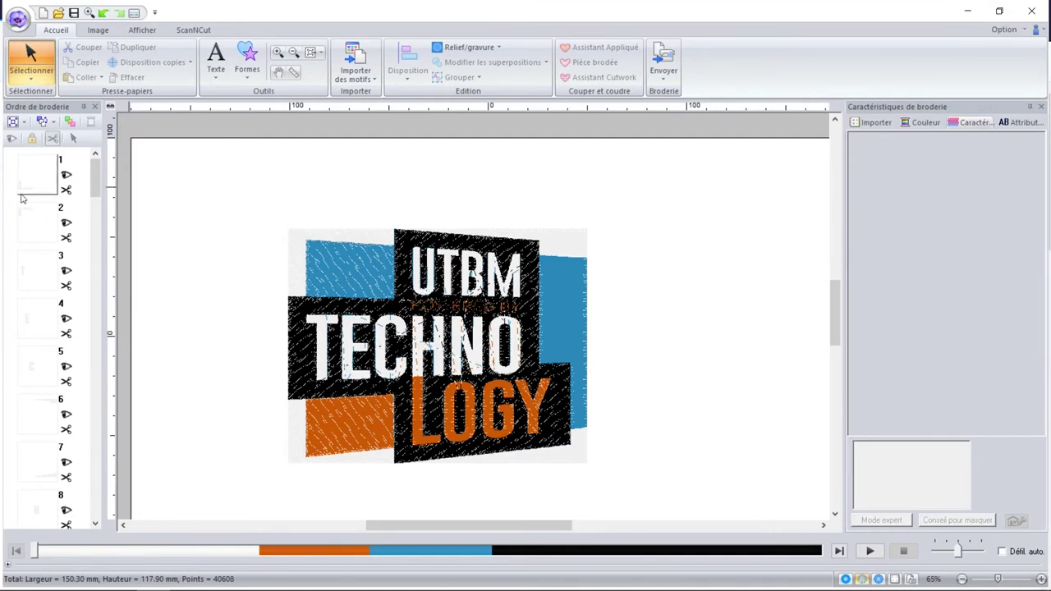
Select the off-white background pattern around the orange block, first in the sewing order, and delete it.
scroll(35, 205, "down", 4)
scroll(36, 247, "up", 4)
left_click(41, 182)
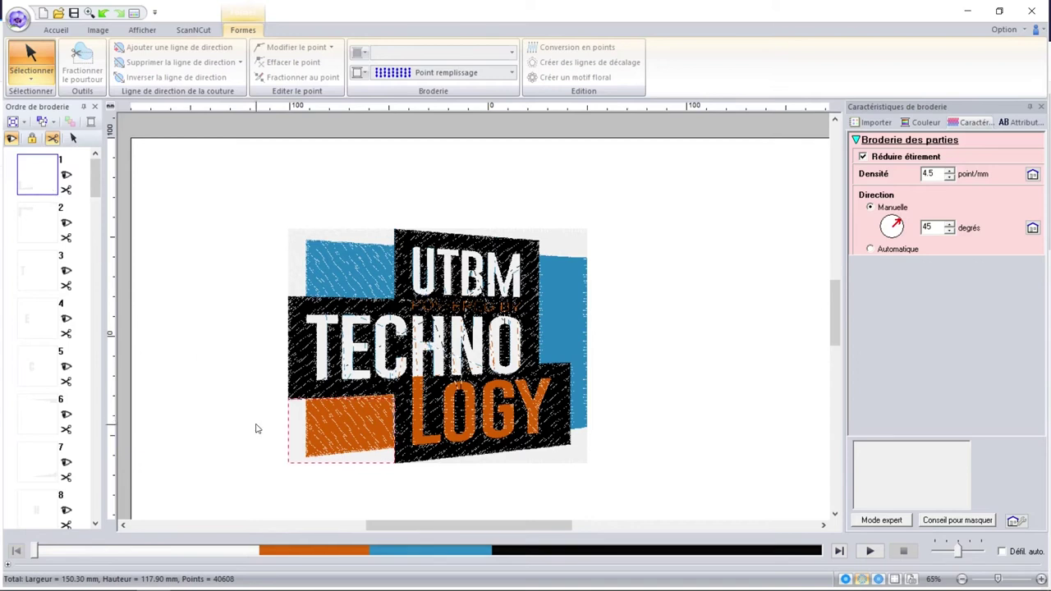
right_click(28, 176)
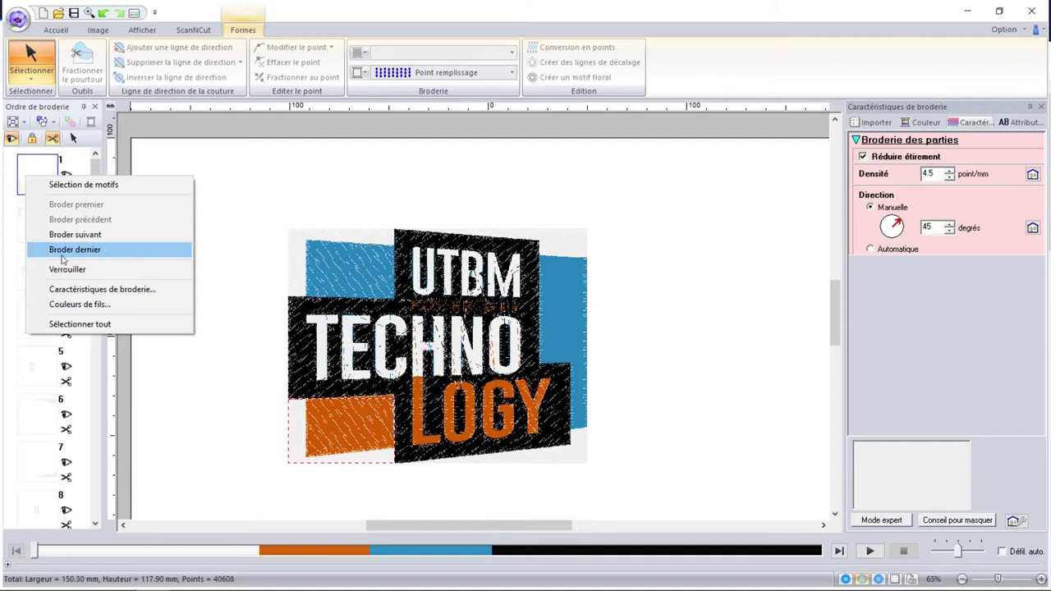
left_click(33, 185)
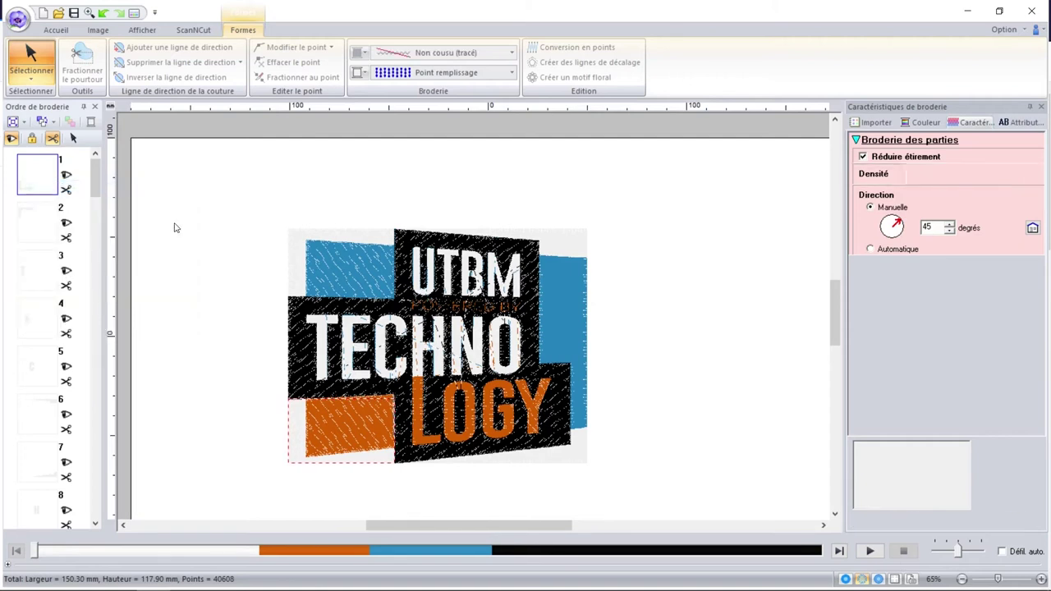
left_click(242, 300)
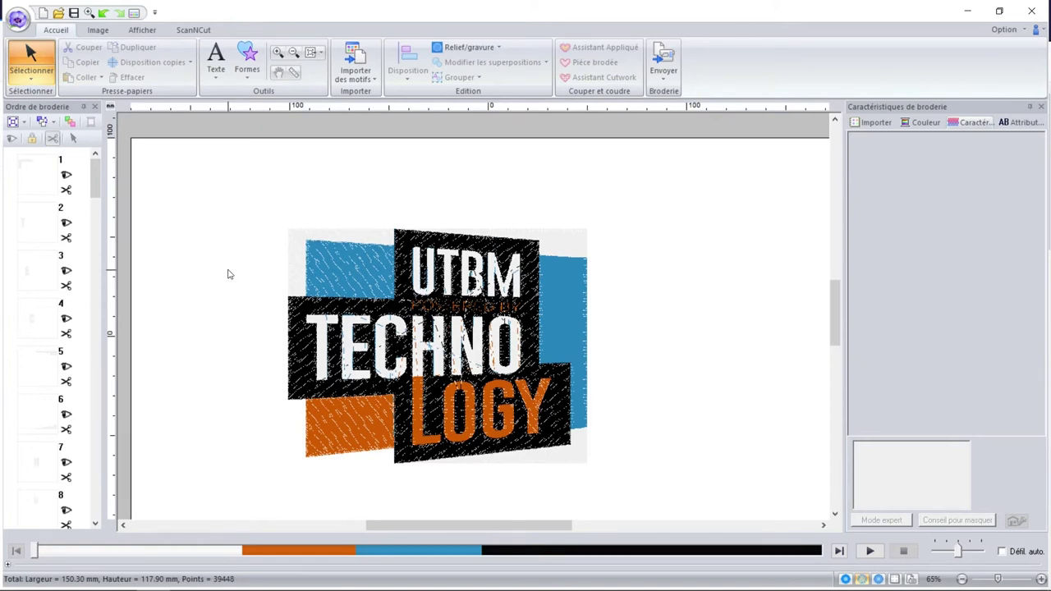
Select the remaining off-white background patterns 1, 5 and 6 together in the sewing order and delete them.
left_click(36, 174)
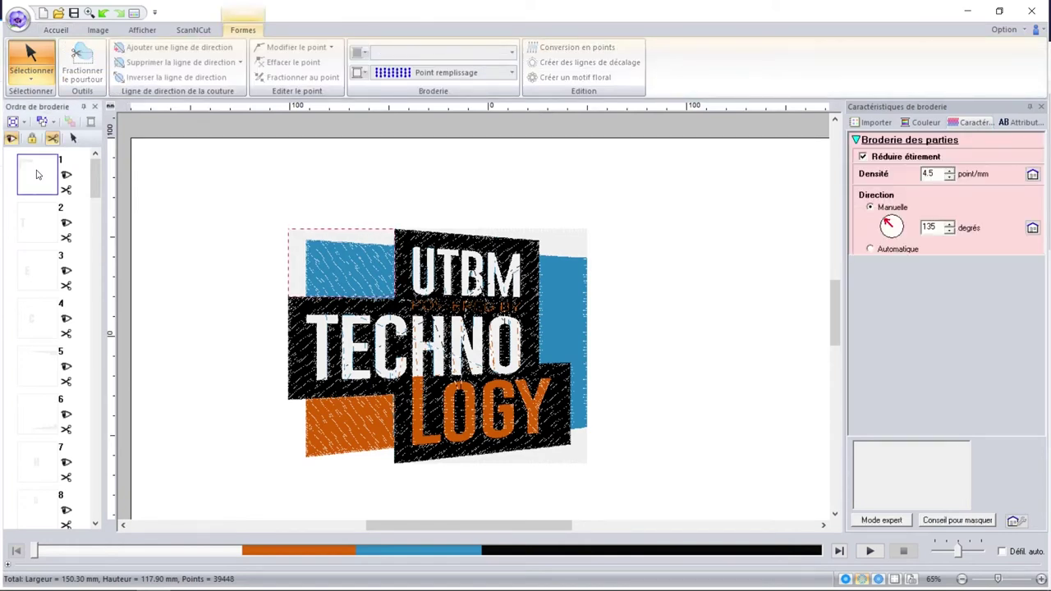
left_click(44, 365, "ctrl")
left_click(46, 415, "ctrl")
right_click(45, 414)
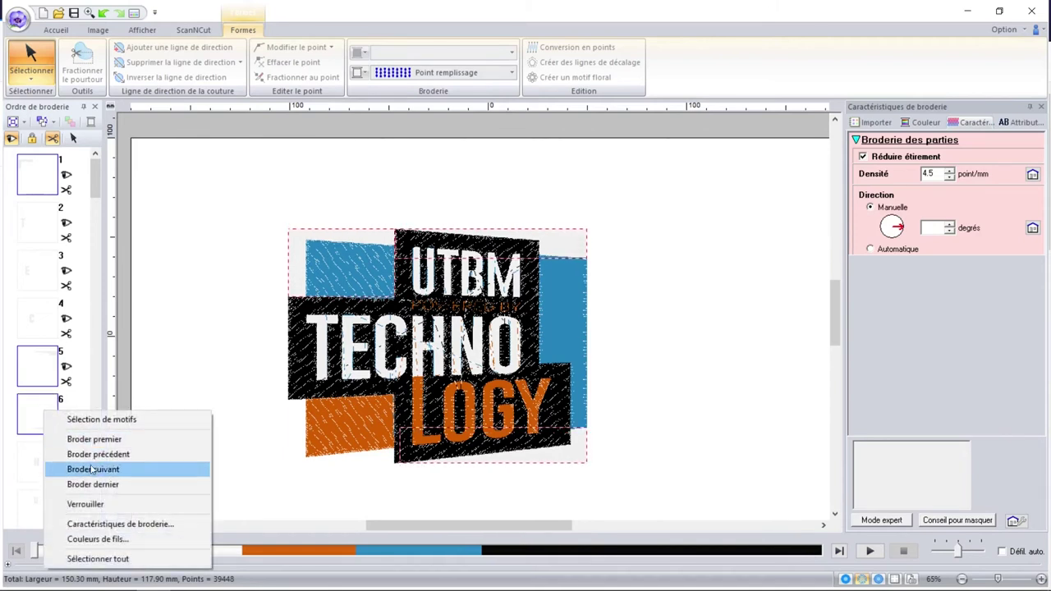
left_click(94, 419)
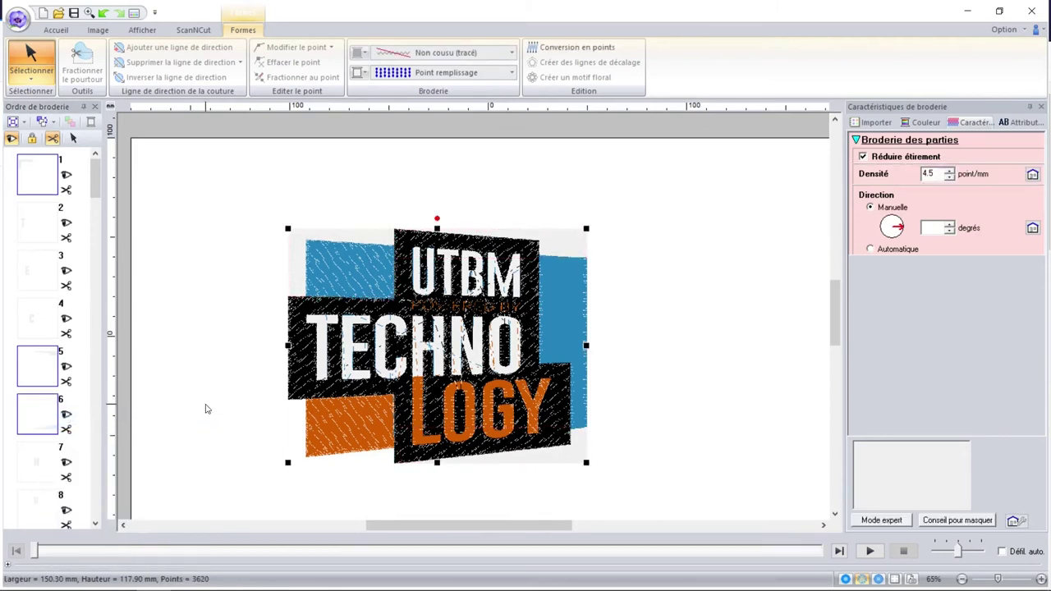
left_click(206, 408)
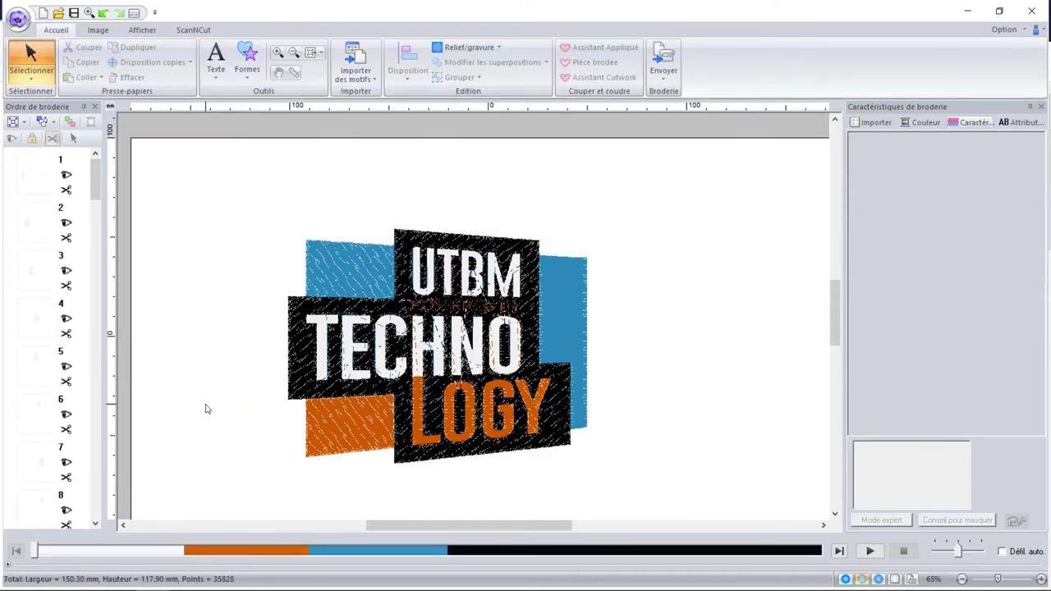
Rearrange the white letters in the sewing order so that the letters of TECHNO are stitched before those of UTBM.
scroll(36, 392, "down", 3)
scroll(36, 391, "down", 2)
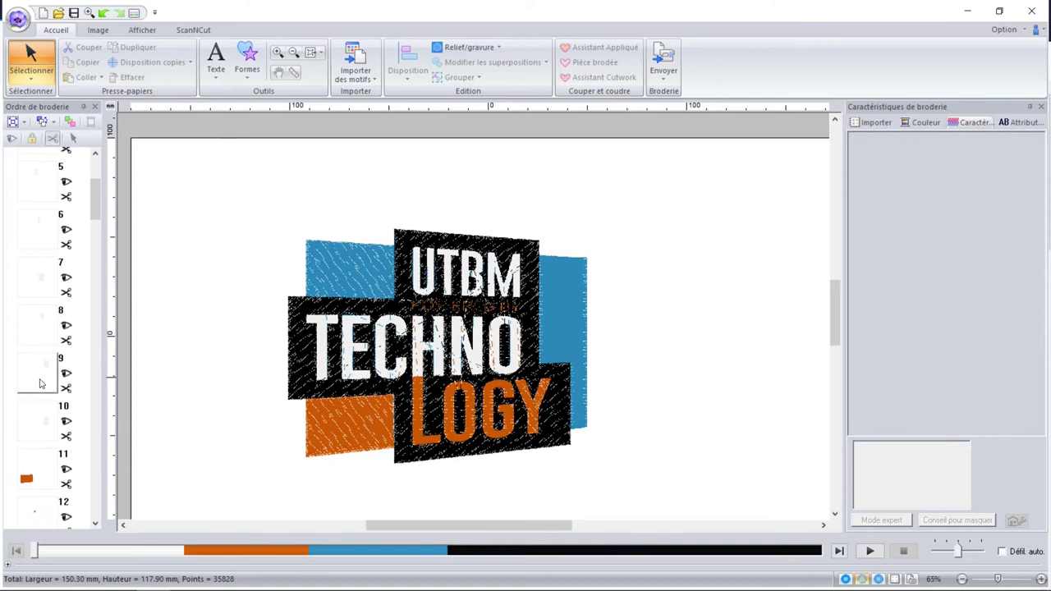
left_click(38, 379)
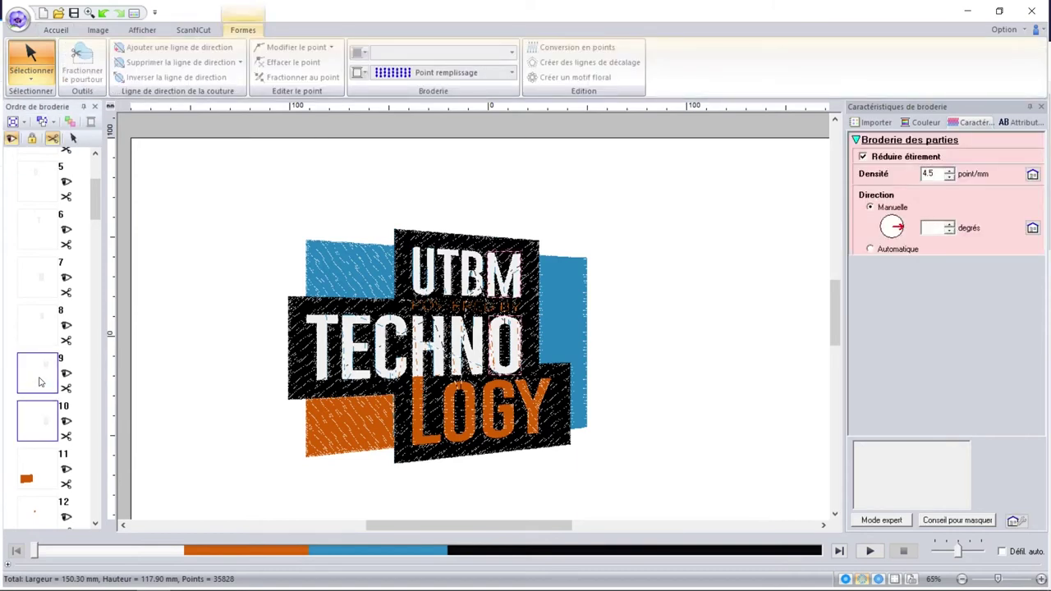
left_click_drag(38, 377, 44, 188)
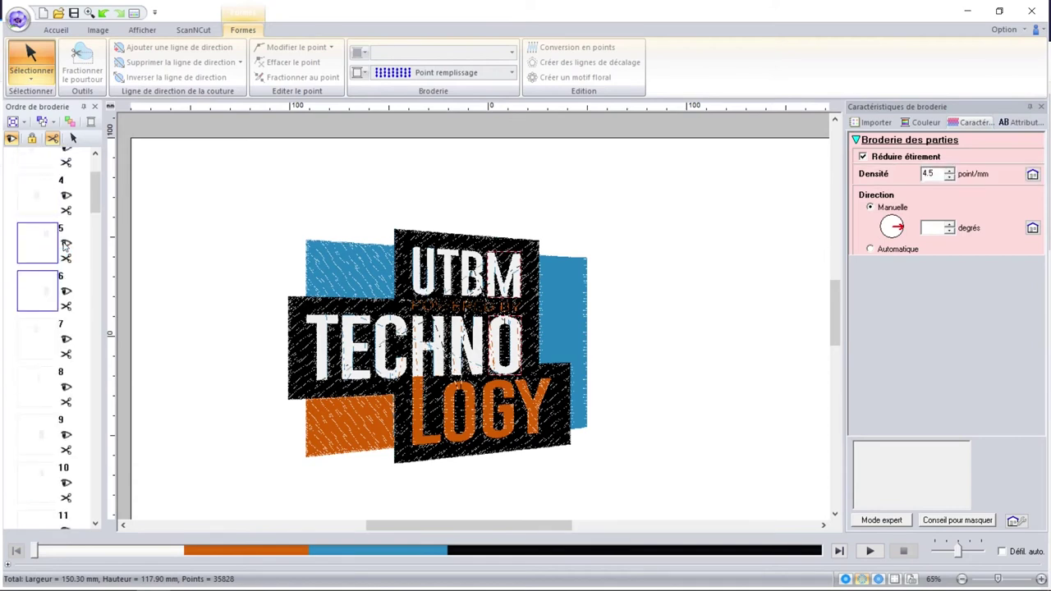
key("Escape")
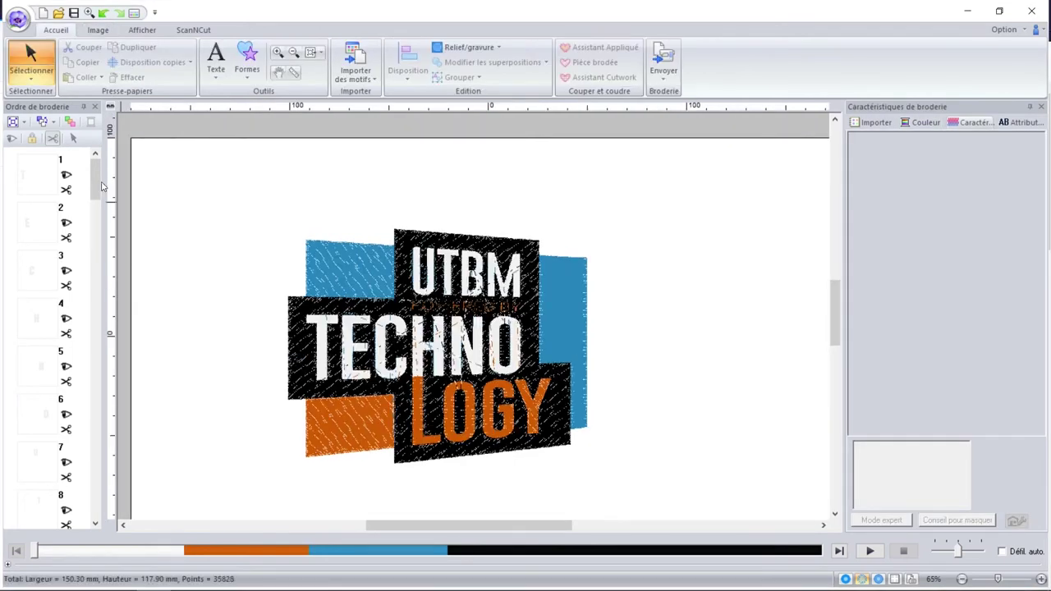
scroll(57, 328, "down", 5)
left_click_drag(41, 379, 35, 199)
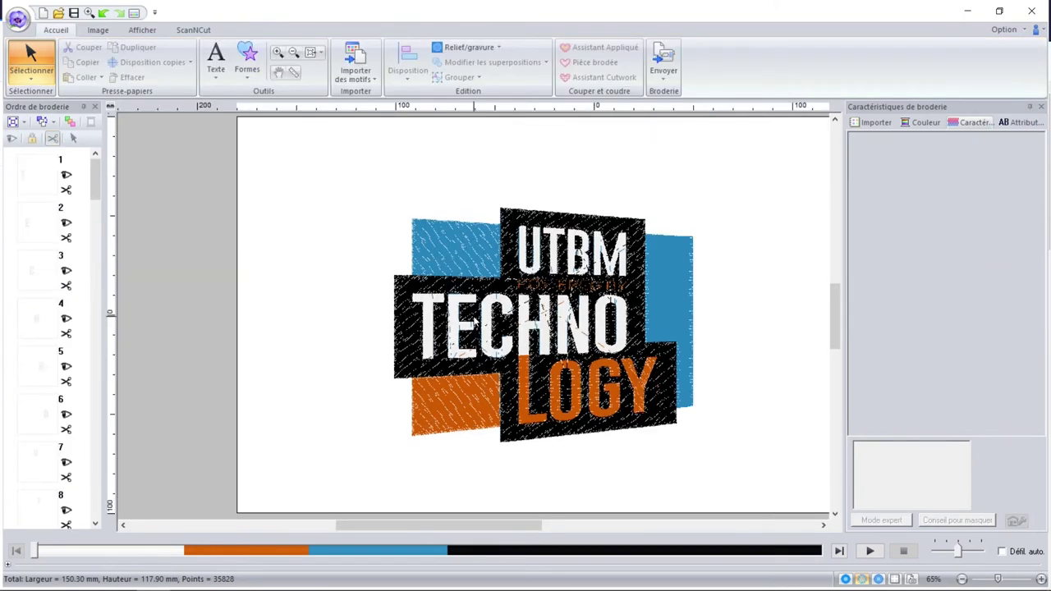
Examine the orange and blue patterns in the sewing order for tiny stray fragments around the letters, highlighting patterns 28 and 32.
scroll(54, 350, "down", 5)
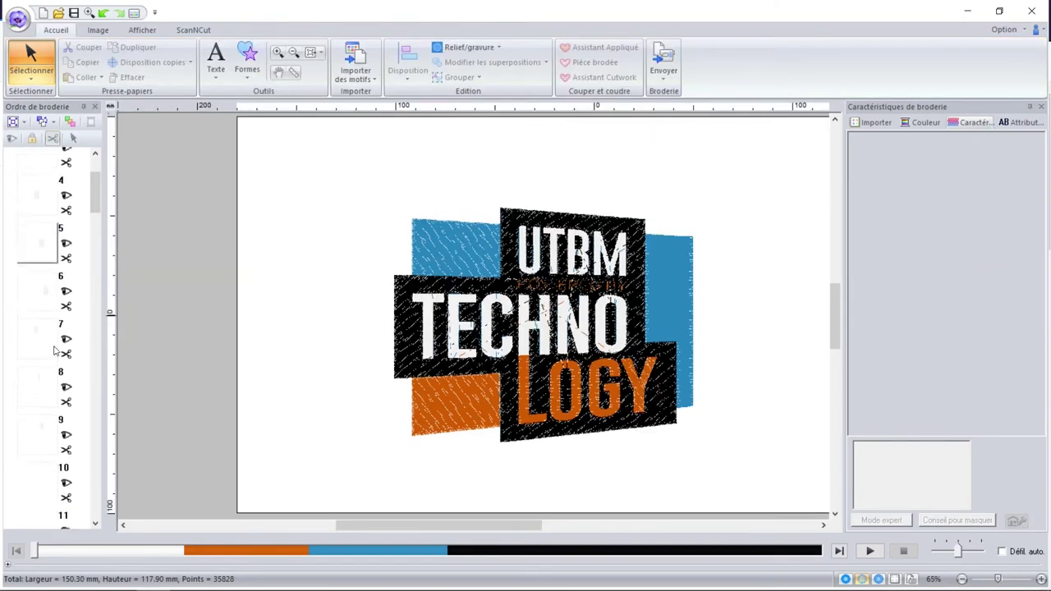
scroll(54, 350, "down", 10)
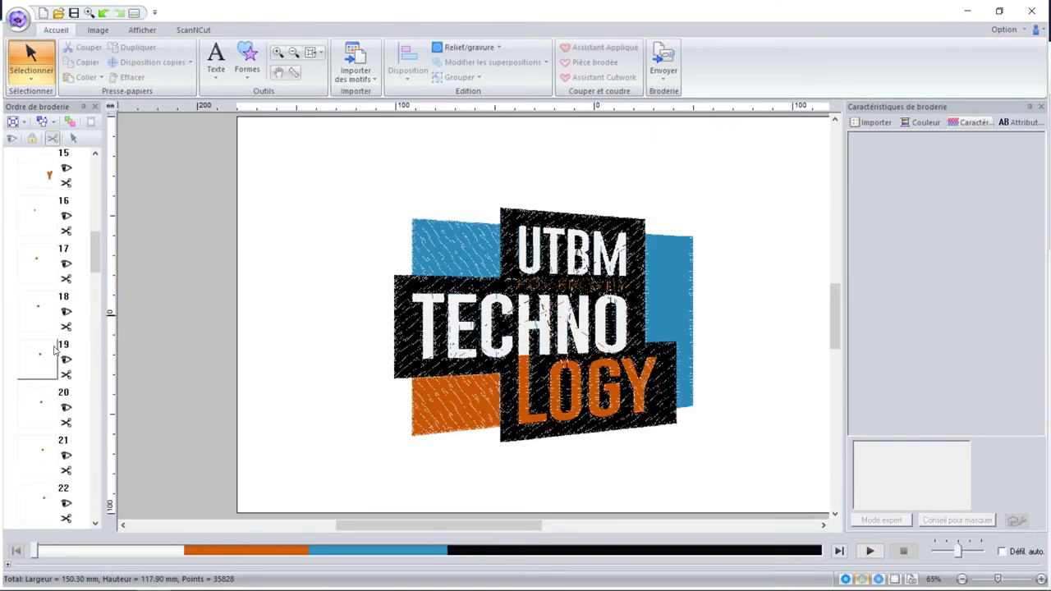
scroll(54, 351, "down", 3)
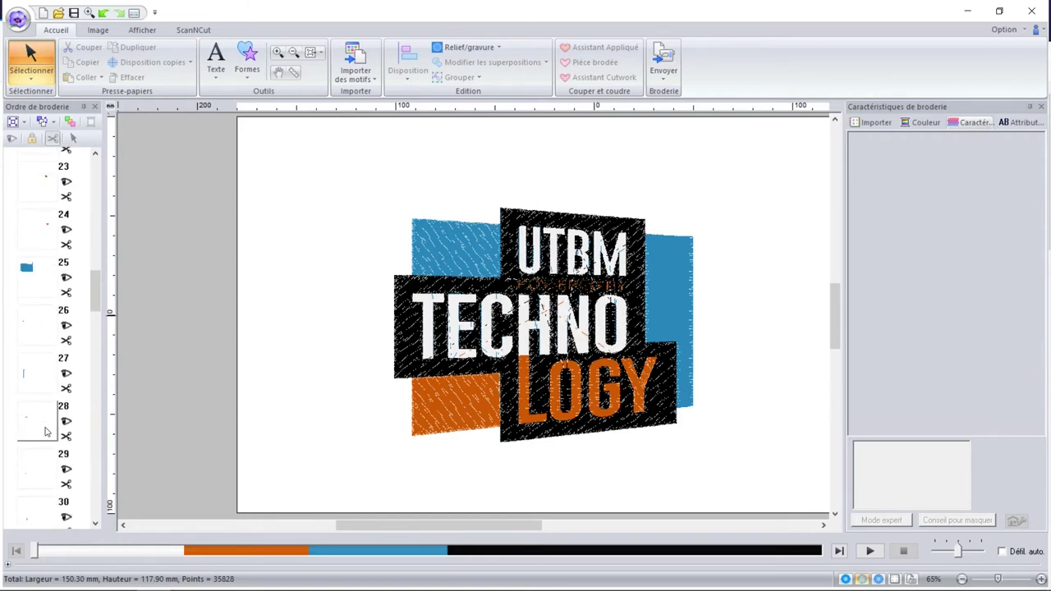
scroll(46, 433, "up", 2)
key("alt")
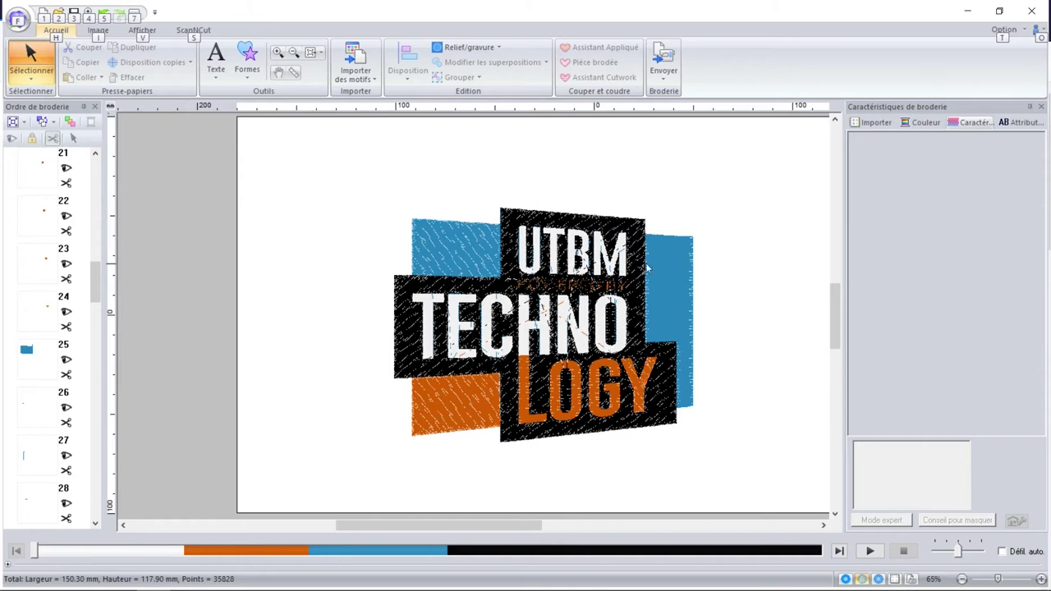
scroll(39, 382, "down", 3)
left_click(39, 376)
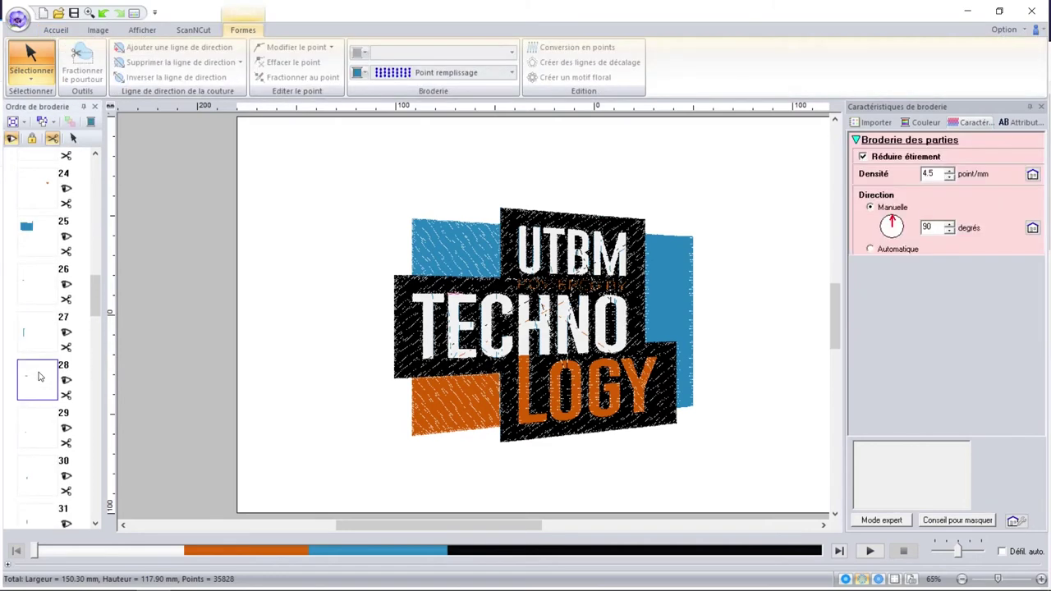
scroll(38, 376, "down", 1)
scroll(38, 376, "down", 2)
left_click(38, 375)
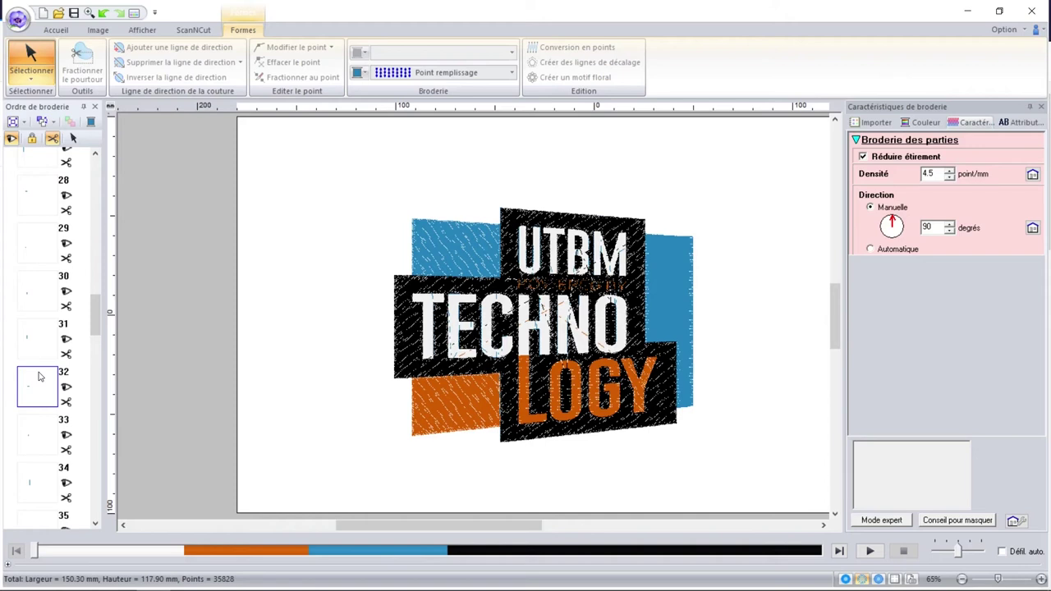
scroll(37, 384, "up", 3)
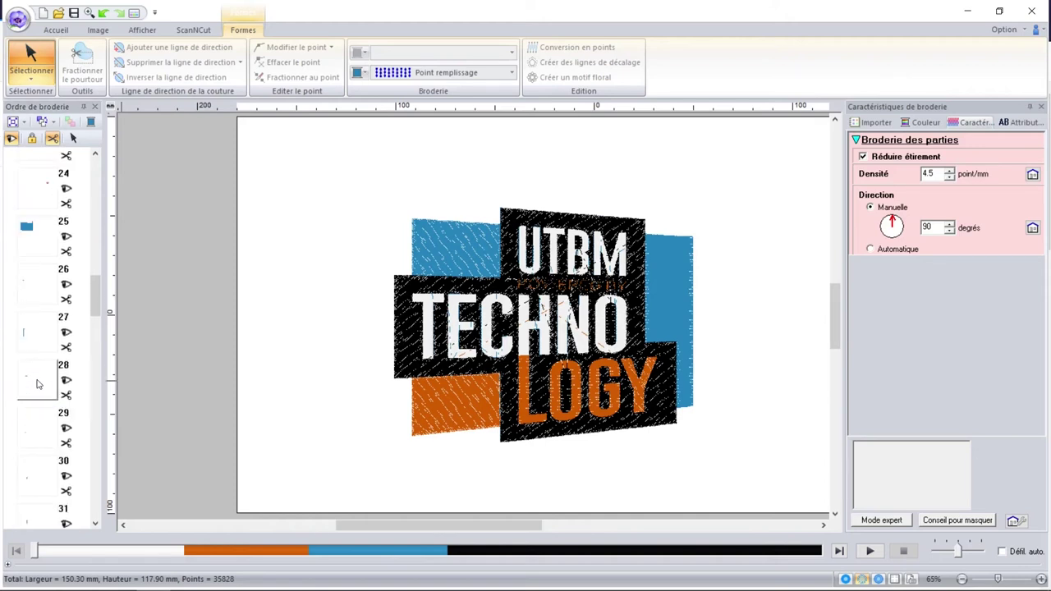
Inspect the tiny blue pattern 26 above the T of TECHNO up close and delete the stray blue patterns 26 to 58.
left_click(33, 287)
right_click(36, 289)
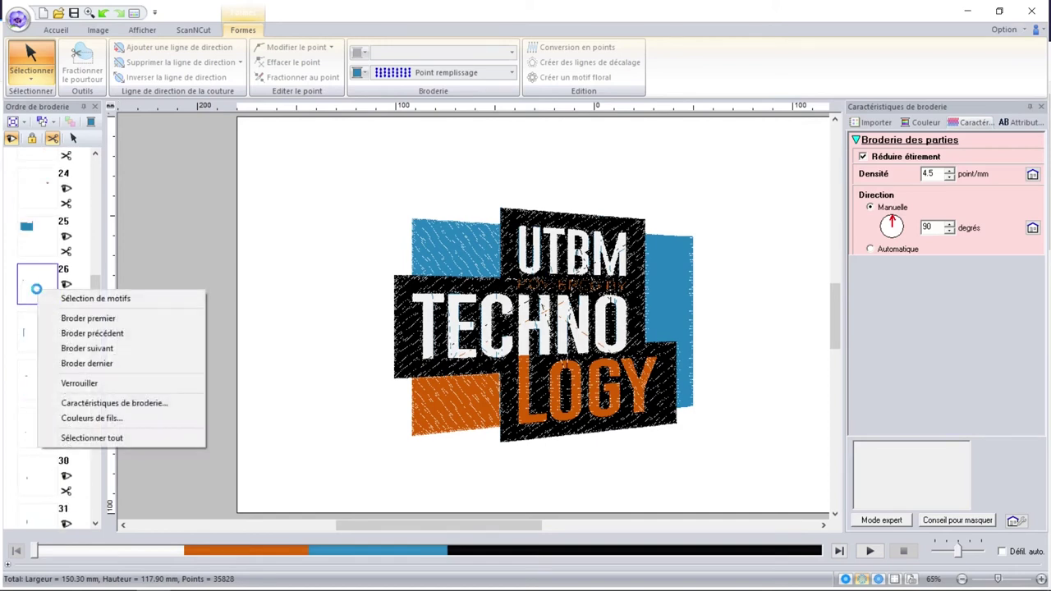
left_click(111, 298)
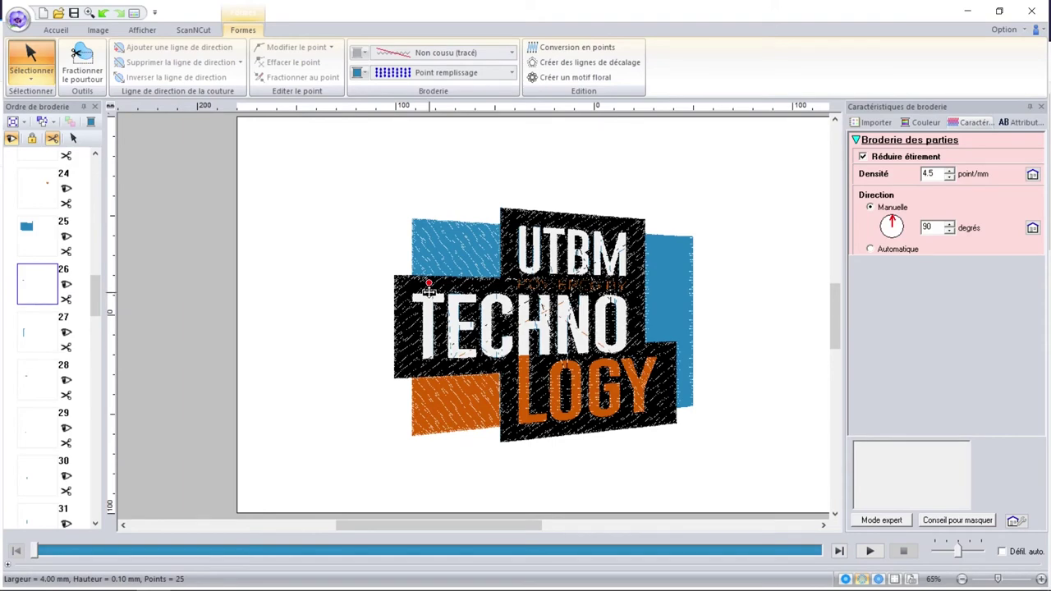
scroll(429, 289, "up", 4)
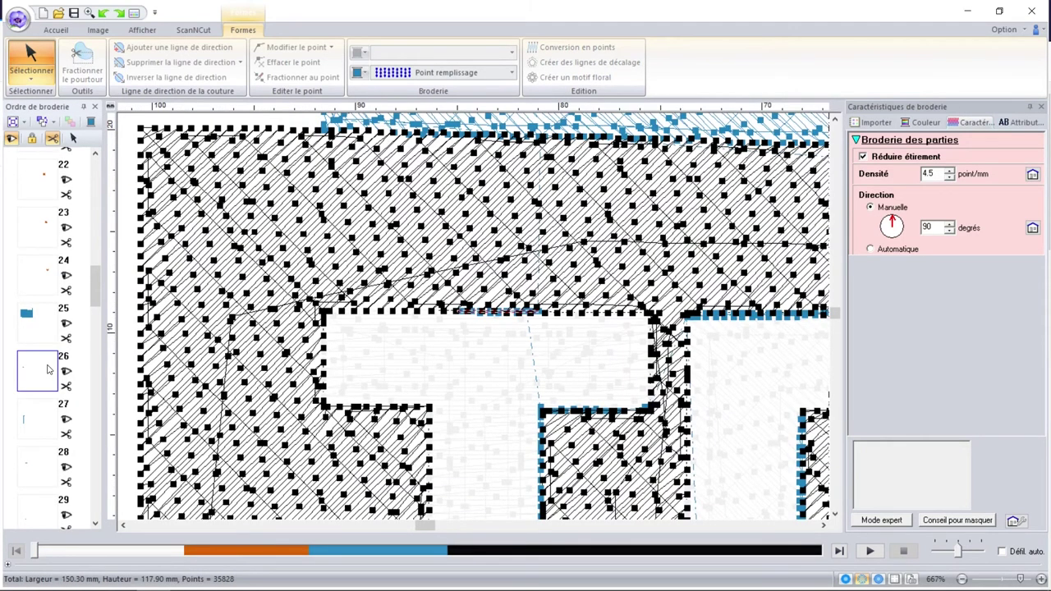
left_click_drag(96, 286, 96, 298)
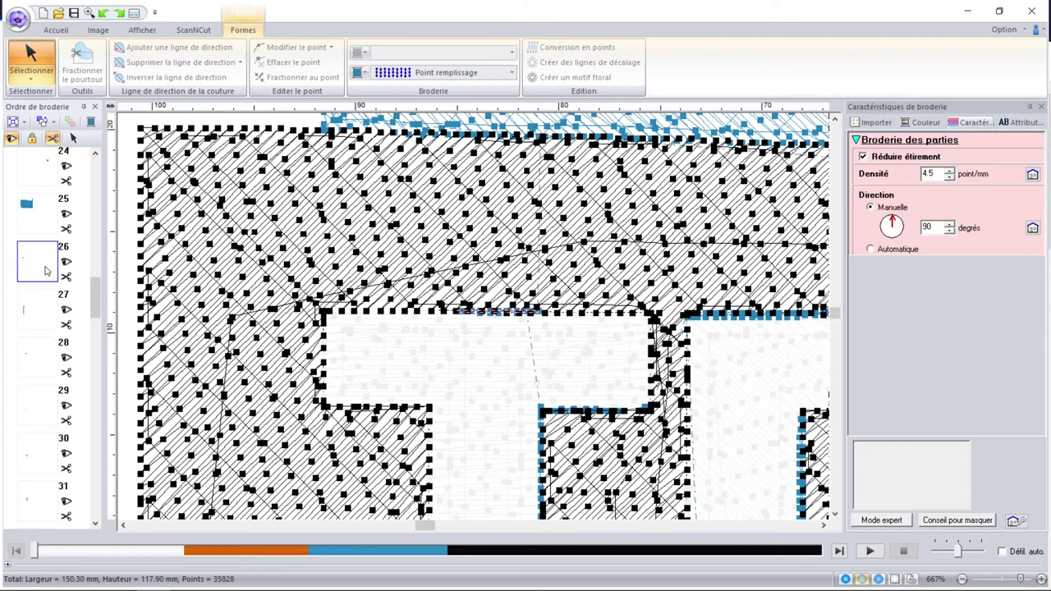
left_click_drag(92, 298, 96, 459)
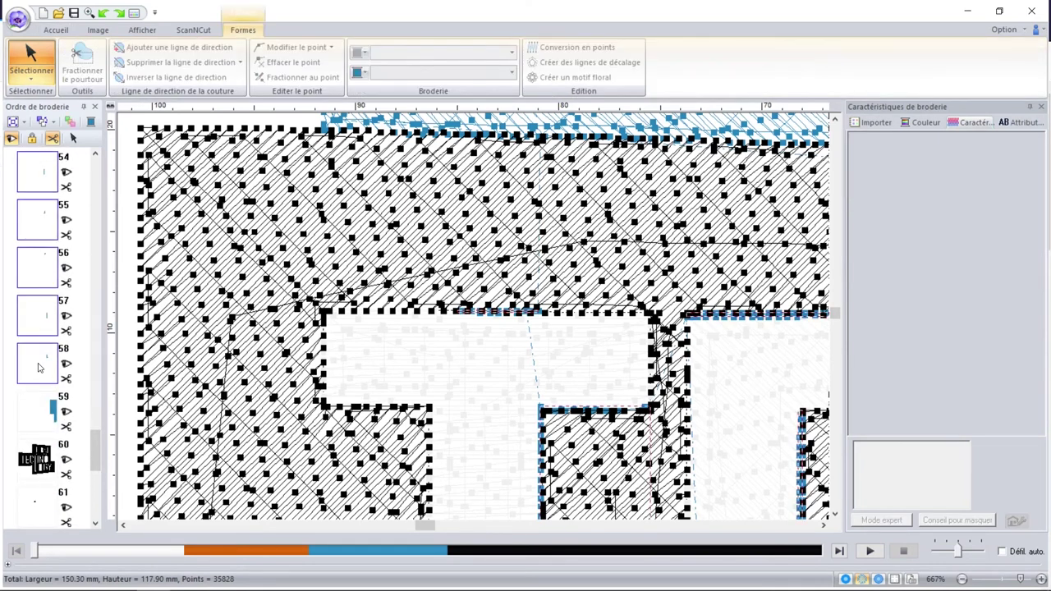
right_click(39, 367)
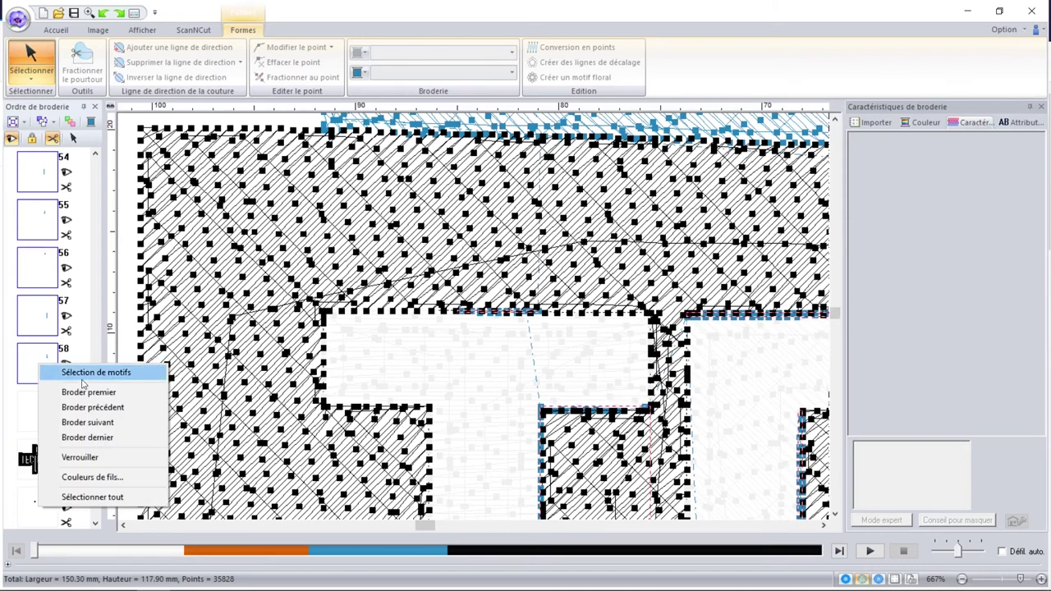
left_click(69, 376)
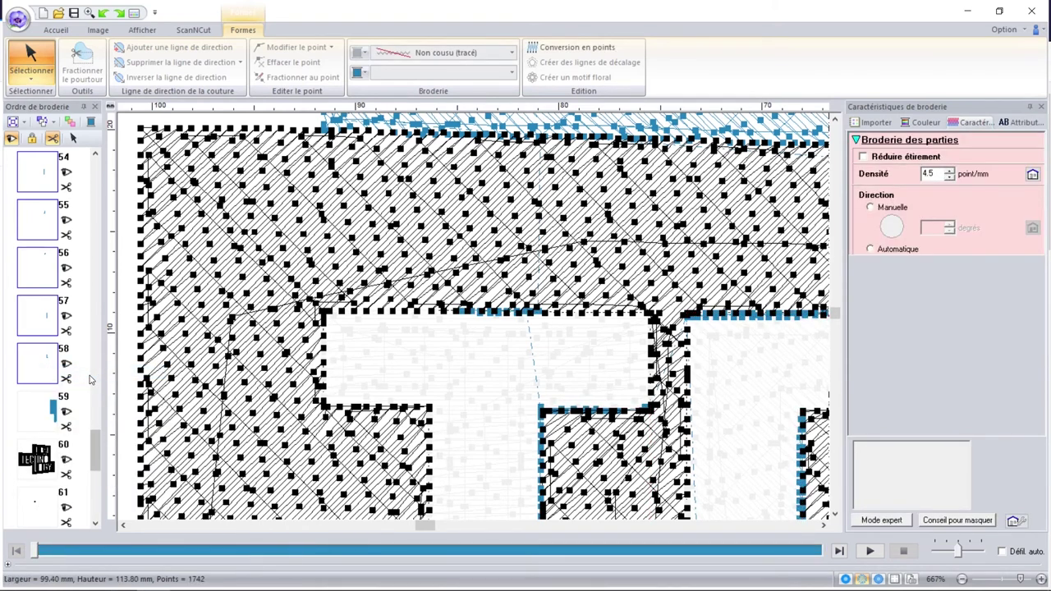
left_click(483, 319)
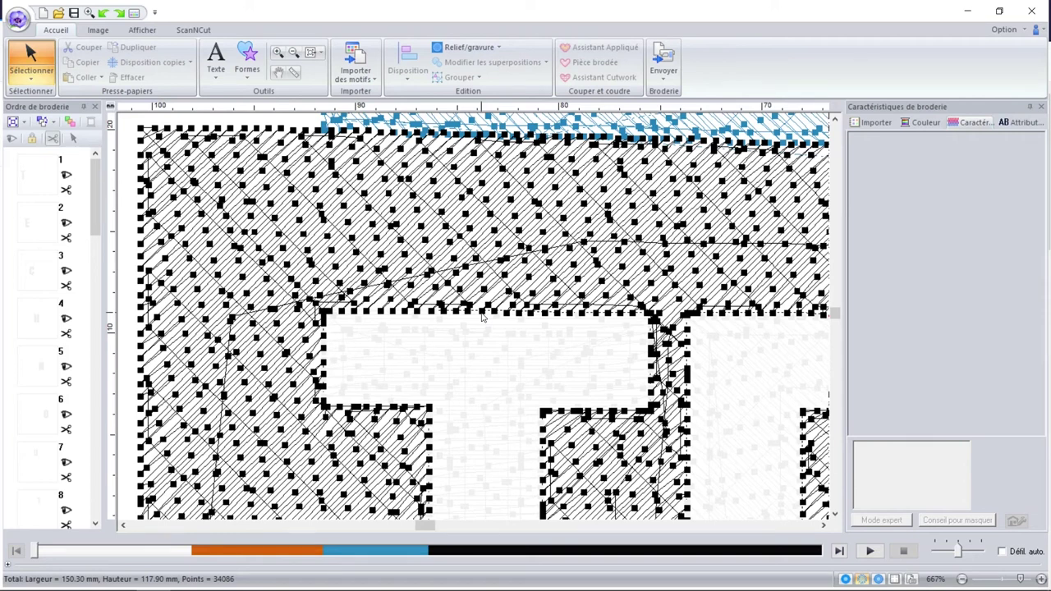
Select the six white letters of TECHNO, patterns 1 to 6, together in the sewing order.
scroll(482, 319, "down", 5)
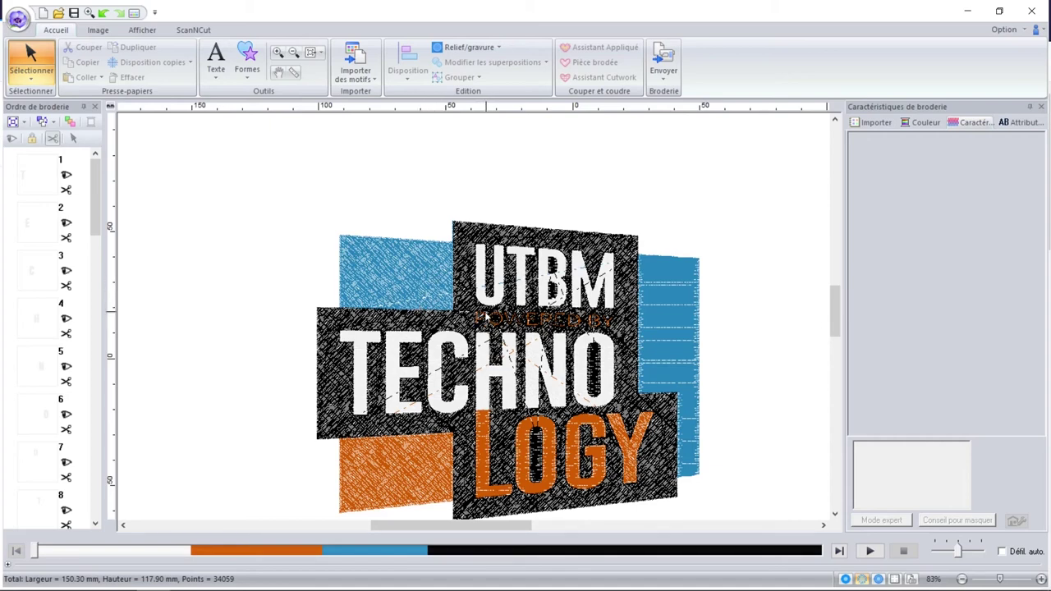
scroll(484, 316, "up", 3)
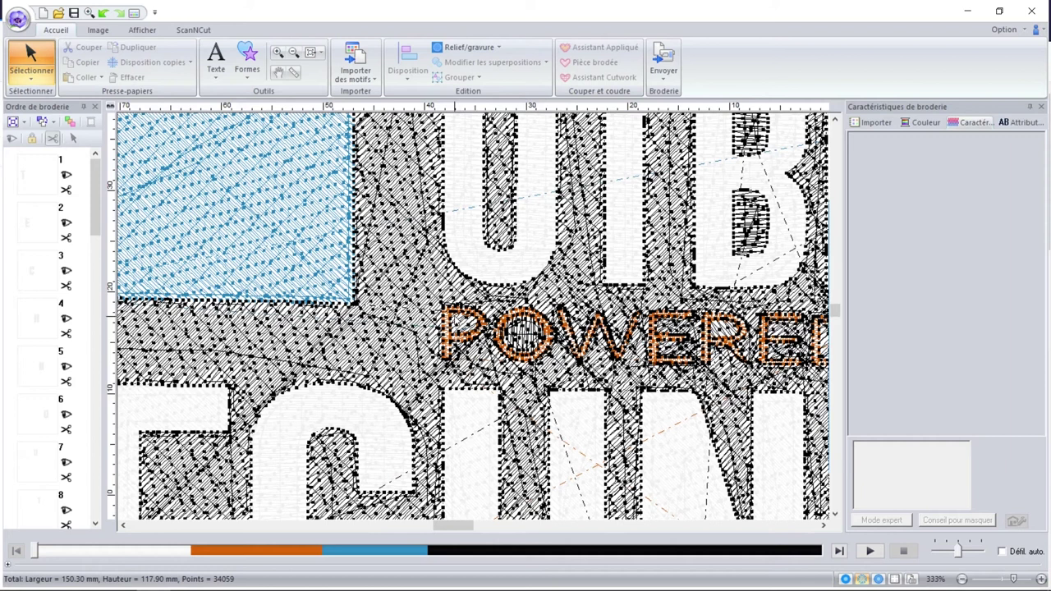
scroll(111, 180, "down", 3)
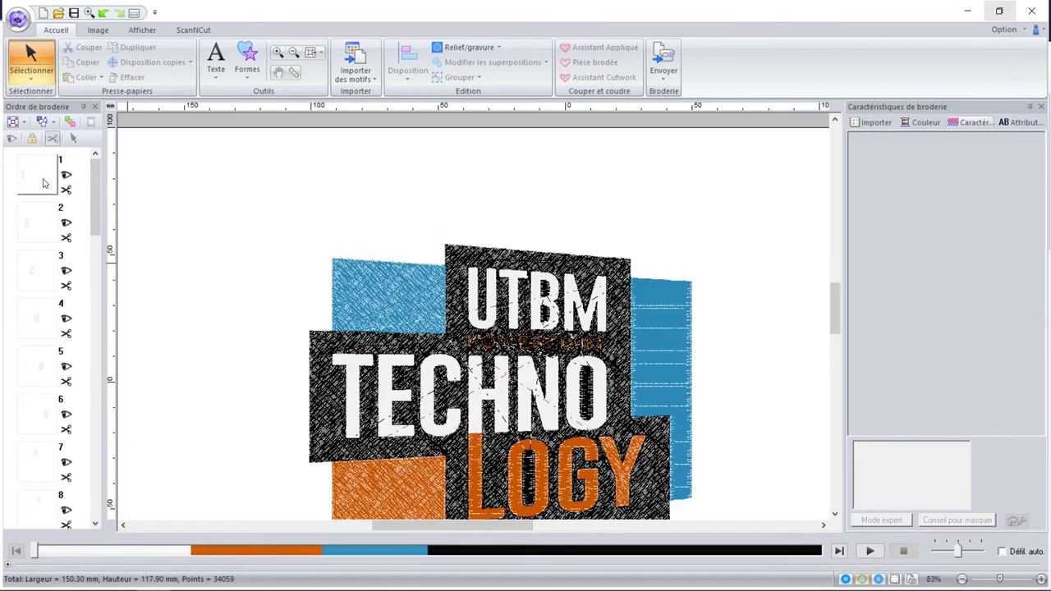
left_click(44, 182)
left_click(34, 219, "ctrl")
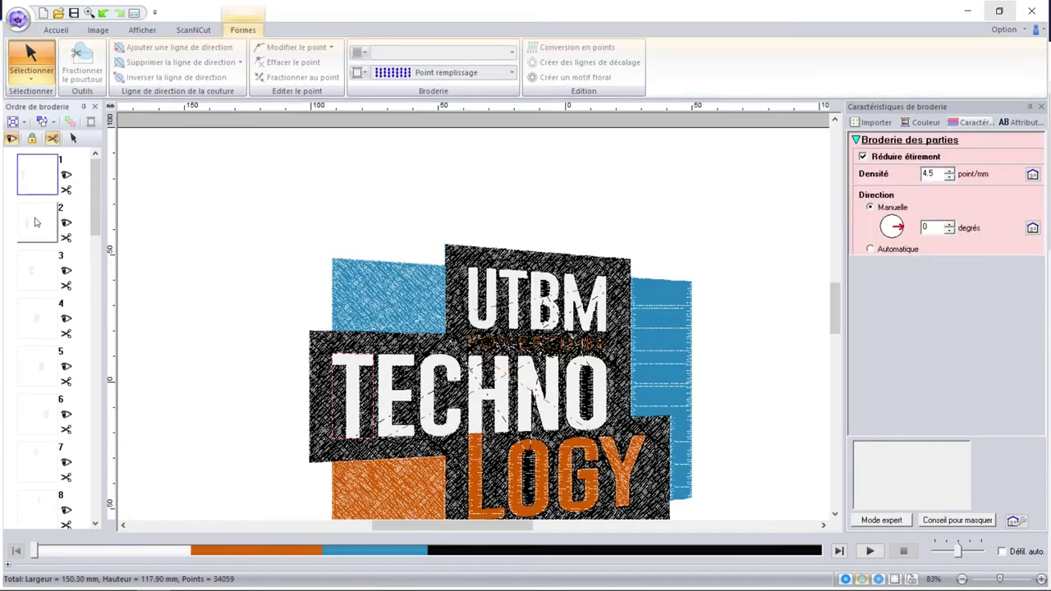
left_click(33, 261, "ctrl")
left_click(34, 317, "ctrl")
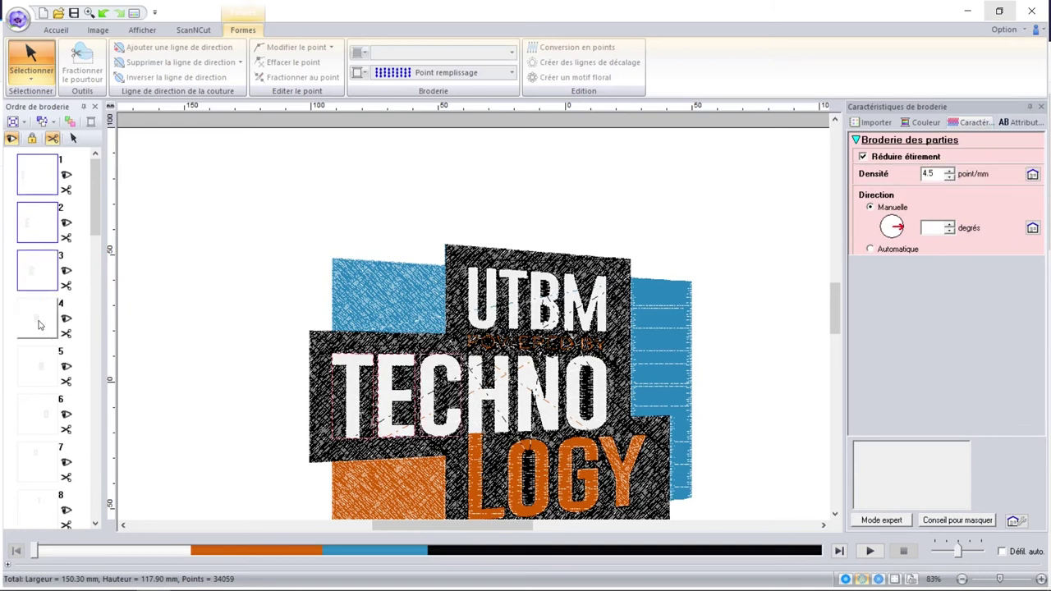
left_click(33, 373, "ctrl")
left_click(36, 416, "ctrl")
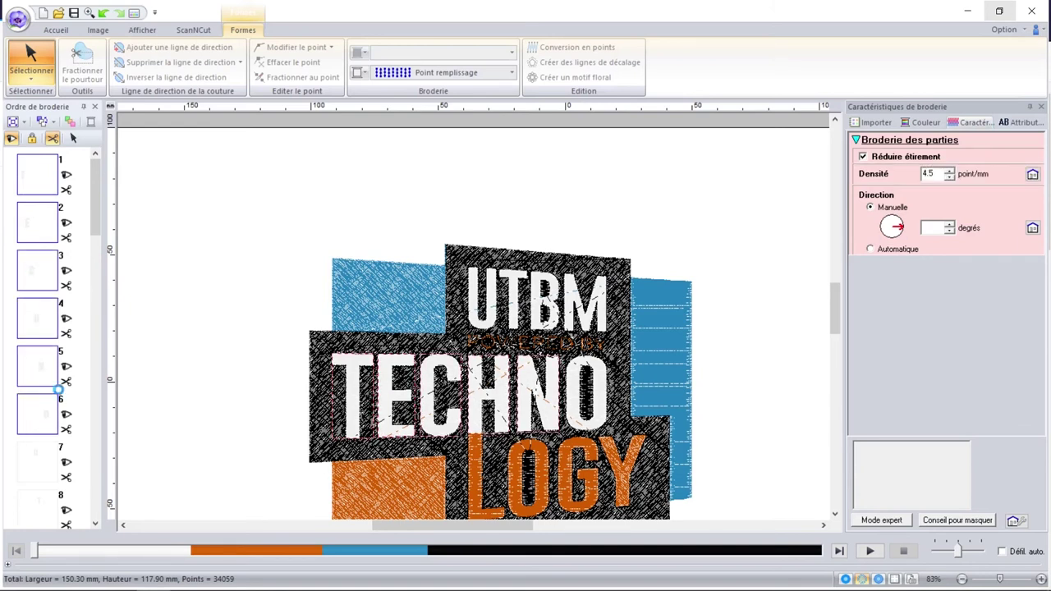
Extend the sewing-order selection to the orange patterns of the LOGY lettering.
left_click_drag(96, 224, 48, 297)
left_click(35, 271, "ctrl")
left_click(35, 320, "ctrl")
left_click(36, 366, "ctrl")
left_click(35, 423, "ctrl")
left_click(46, 474, "ctrl")
Add the two blue blocks, patterns 25 and 26, and the large black background, pattern 27, to the selection.
left_click_drag(94, 308, 94, 456)
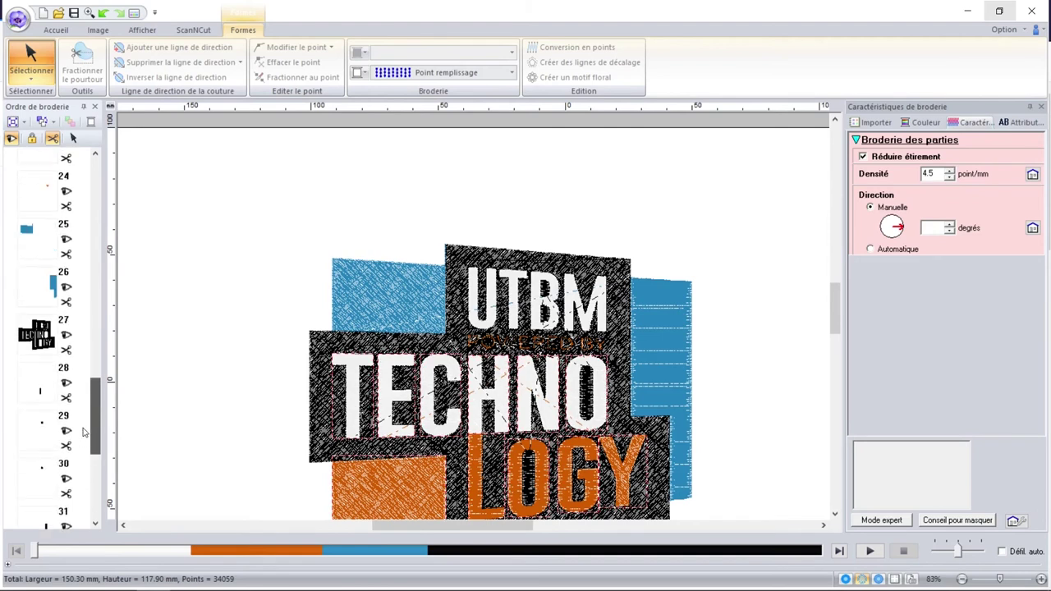
left_click(41, 261, "ctrl")
left_click(45, 299, "ctrl")
left_click(45, 337, "ctrl")
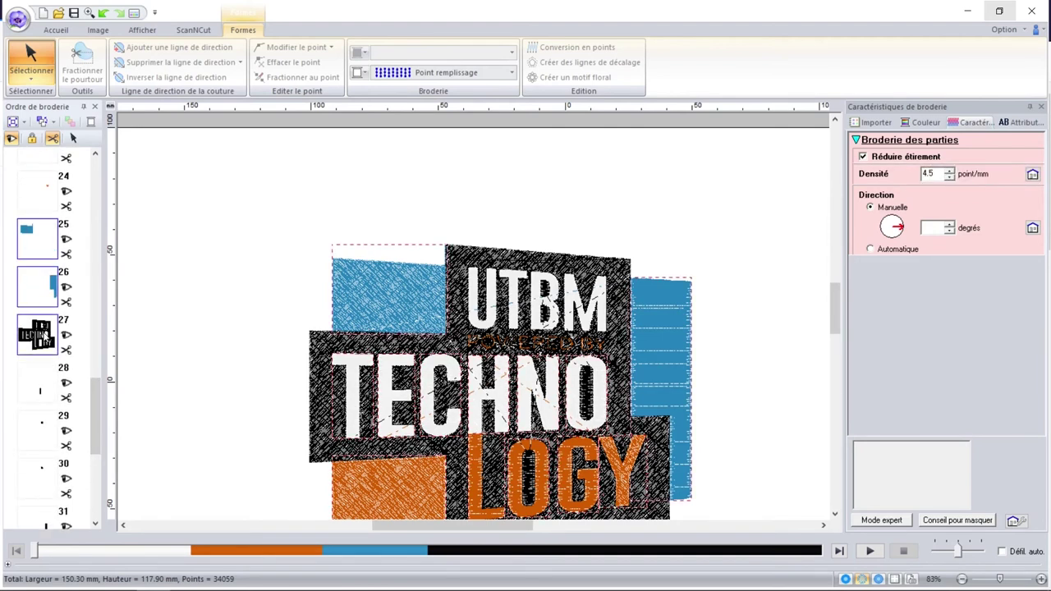
Add the small black patterns 28 to 31 to the selection and choose Point remplissage as the fill stitch for all selected patterns.
left_click_drag(92, 400, 92, 433)
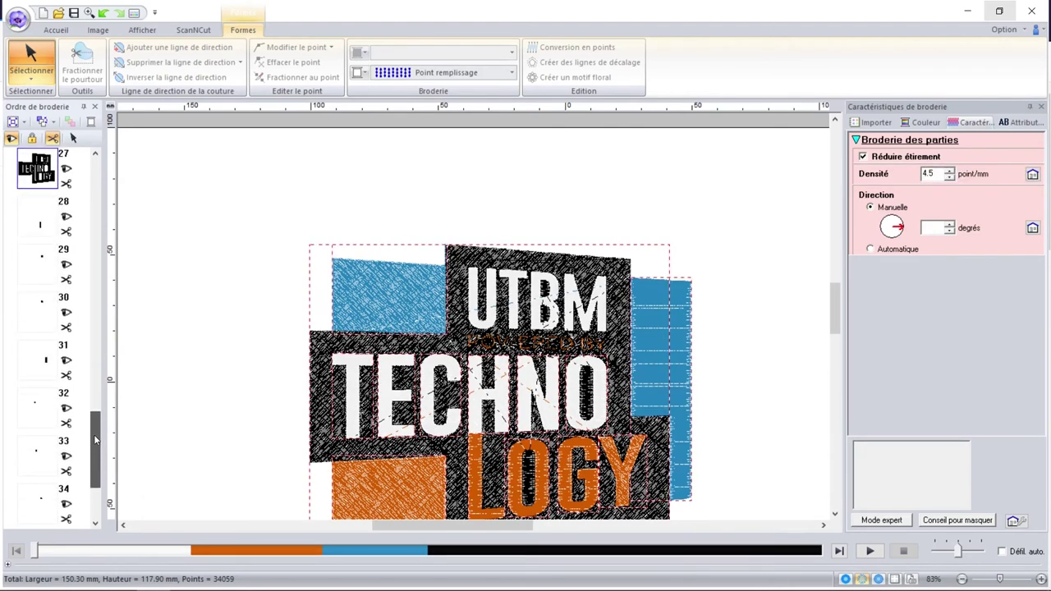
left_click(40, 215, "ctrl")
left_click(41, 262, "ctrl")
left_click(43, 313, "ctrl")
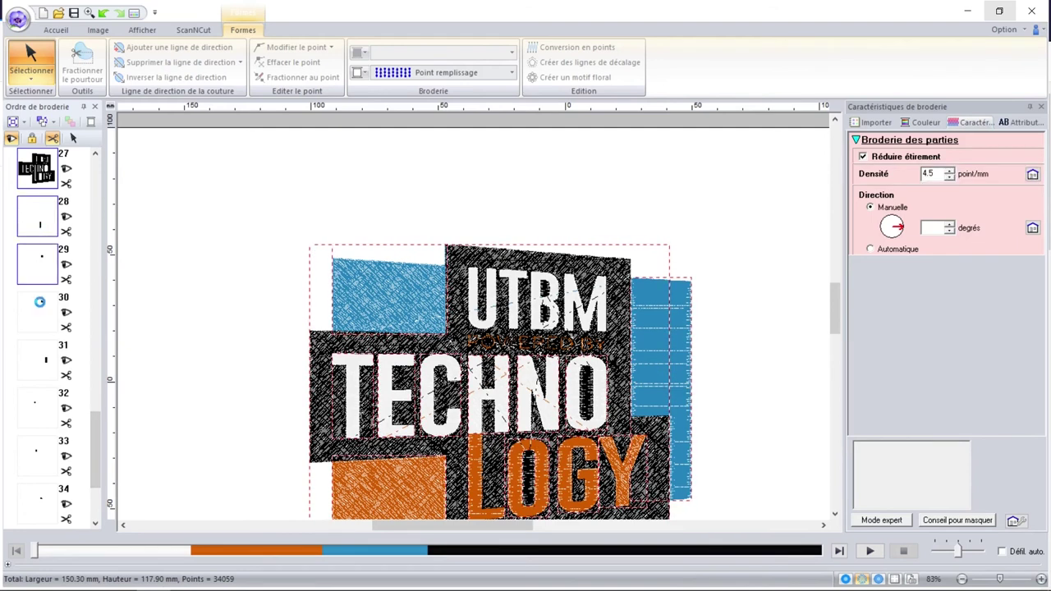
left_click(45, 361, "ctrl")
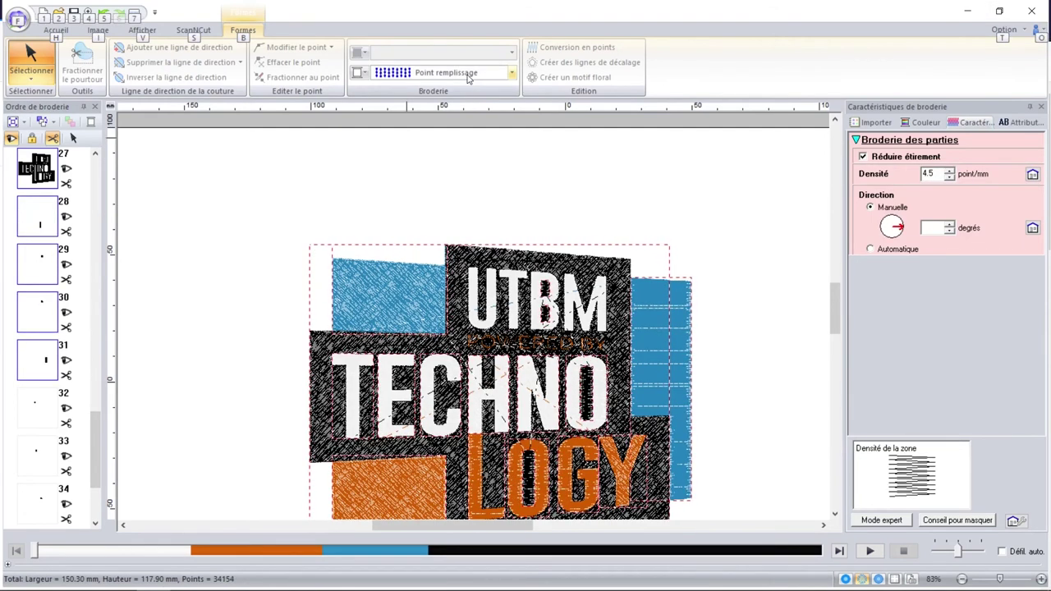
left_click(467, 74)
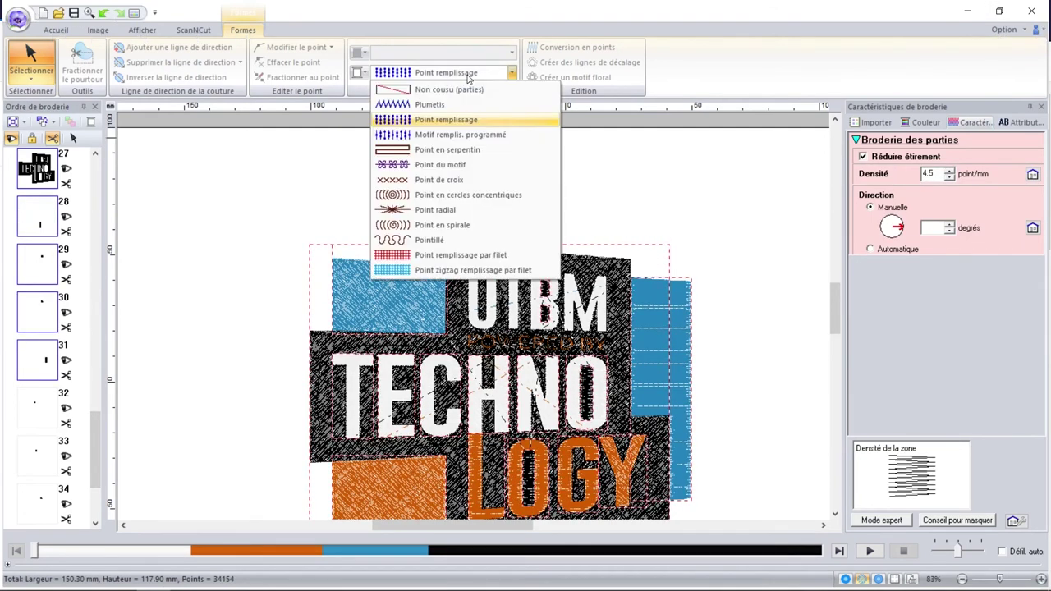
left_click(464, 122)
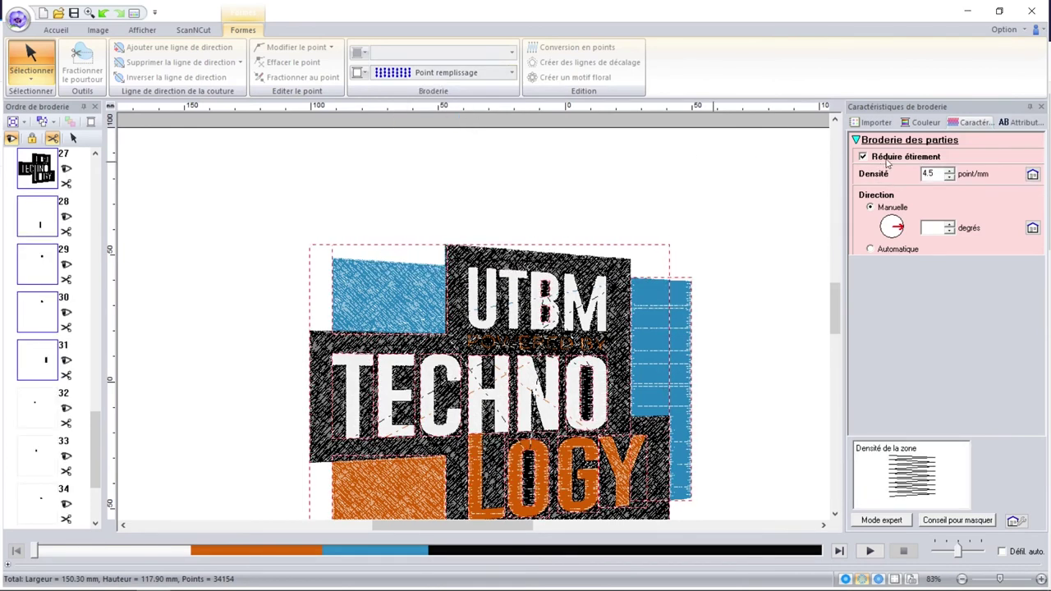